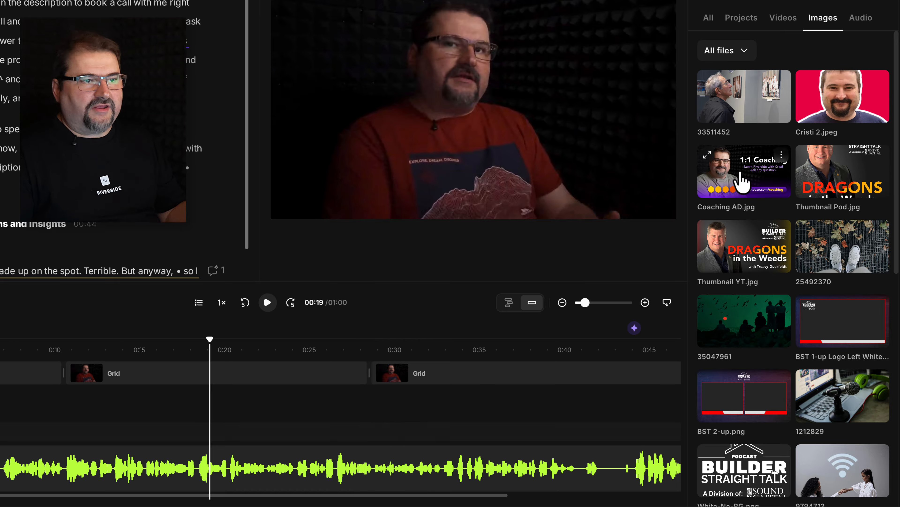
Step: Add the Coaching AD.jpg image over the speaker video at 00:19 and shift it toward the lower right
left_click(742, 181)
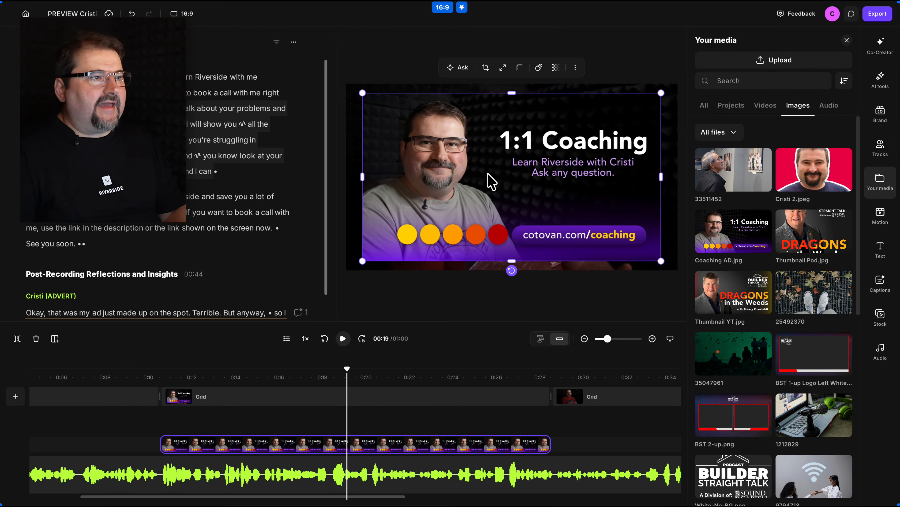
left_click_drag(487, 174, 539, 207)
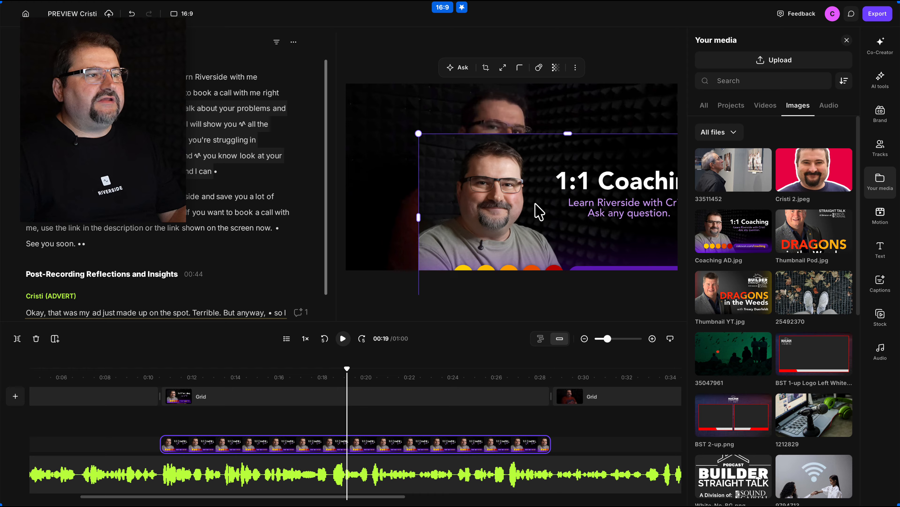
Step: Delete the speaker video from the canvas of the scene at 00:19
left_click(409, 119)
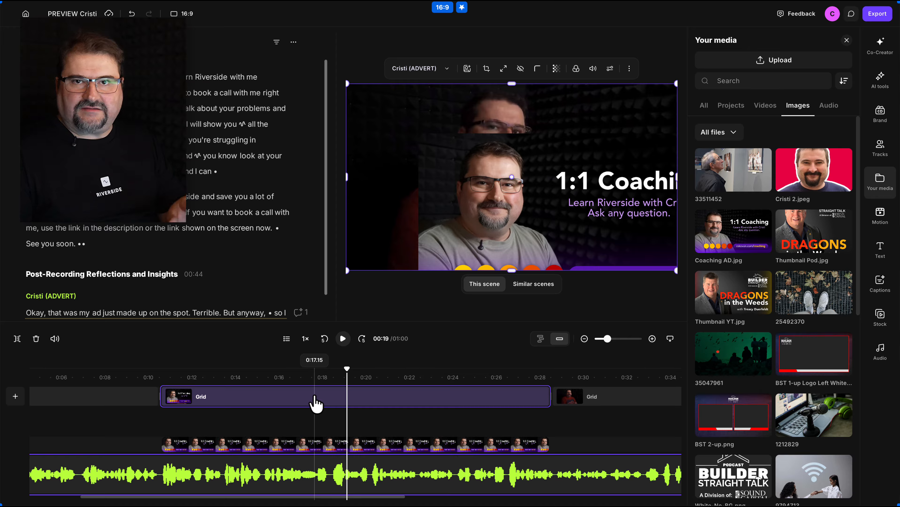
mouse_move(424, 127)
left_mouse_down()
mouse_move(404, 137)
mouse_move(435, 132)
mouse_move(420, 122)
left_mouse_up()
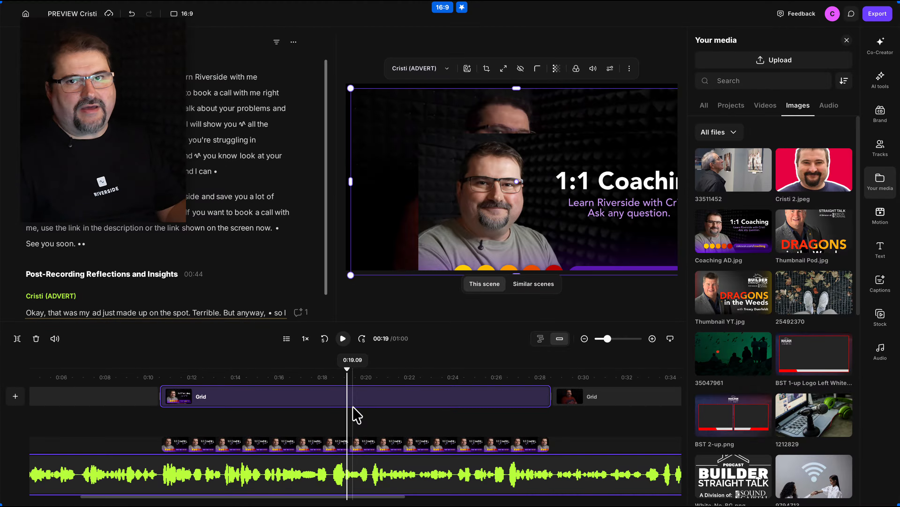
mouse_move(397, 140)
left_mouse_down()
mouse_move(388, 159)
mouse_move(389, 129)
left_mouse_up()
key("Delete")
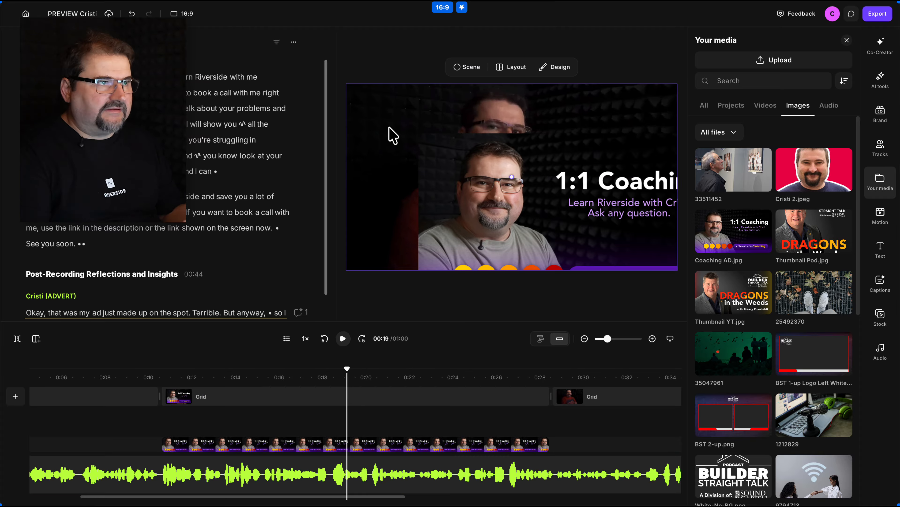
Step: Move the coaching image back into the canvas, narrow it from its right edge to about half its width, and centre it
left_click_drag(504, 222, 454, 186)
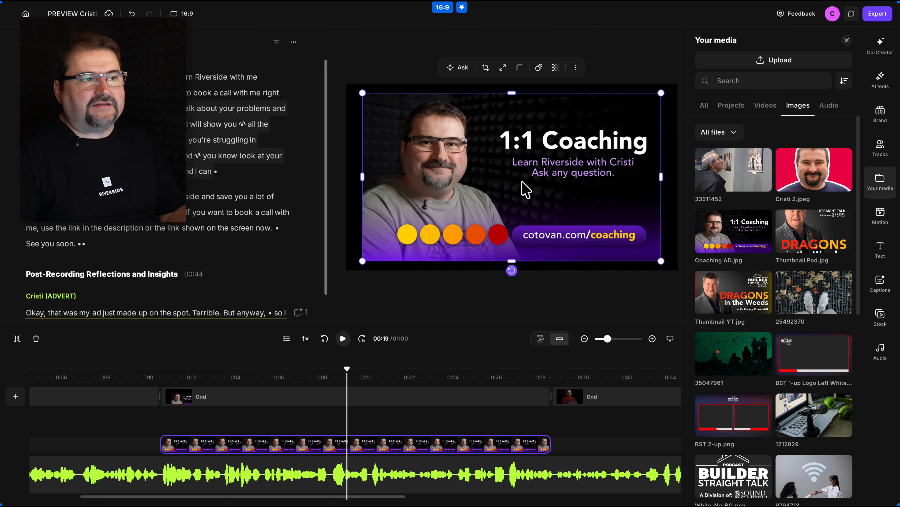
left_click_drag(661, 175, 521, 174)
left_click_drag(470, 195, 543, 190)
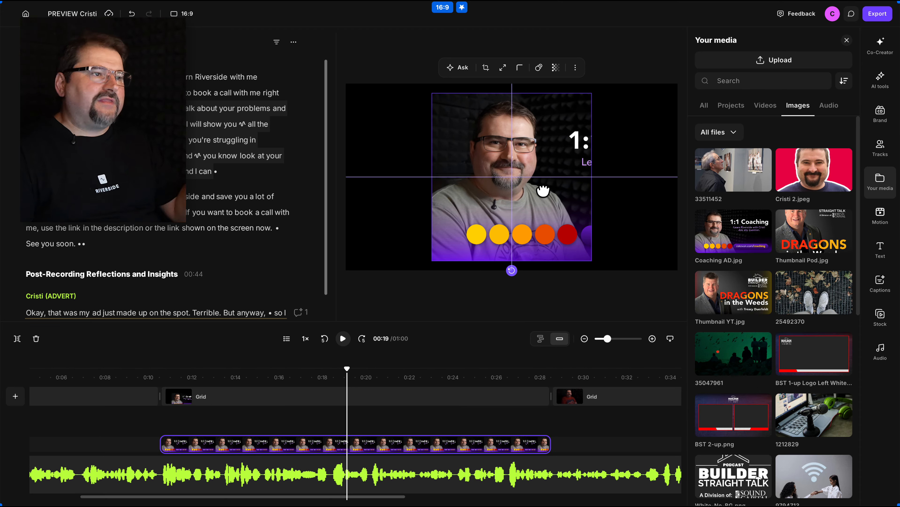
left_click_drag(543, 190, 542, 190)
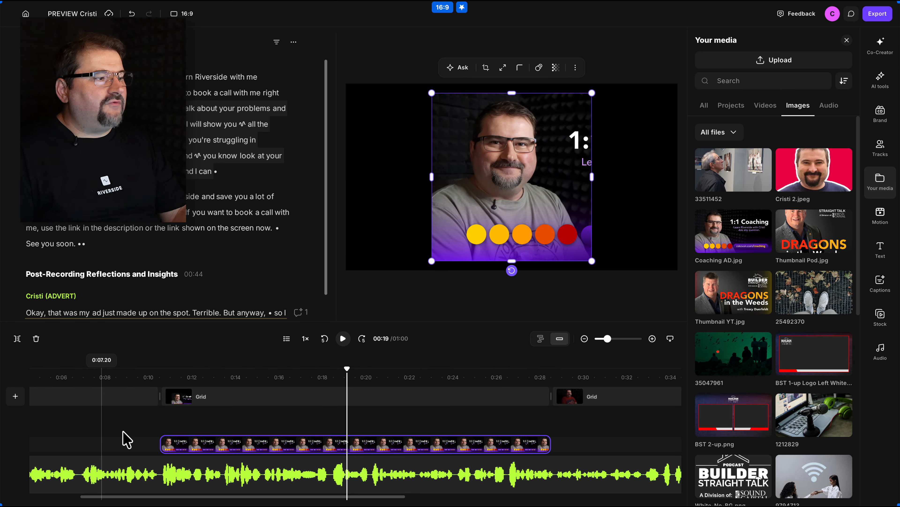
Step: Compare the picture before, during and after the coaching image scene by viewing the timeline around 00:08, 00:14 and 00:30
left_click(120, 418)
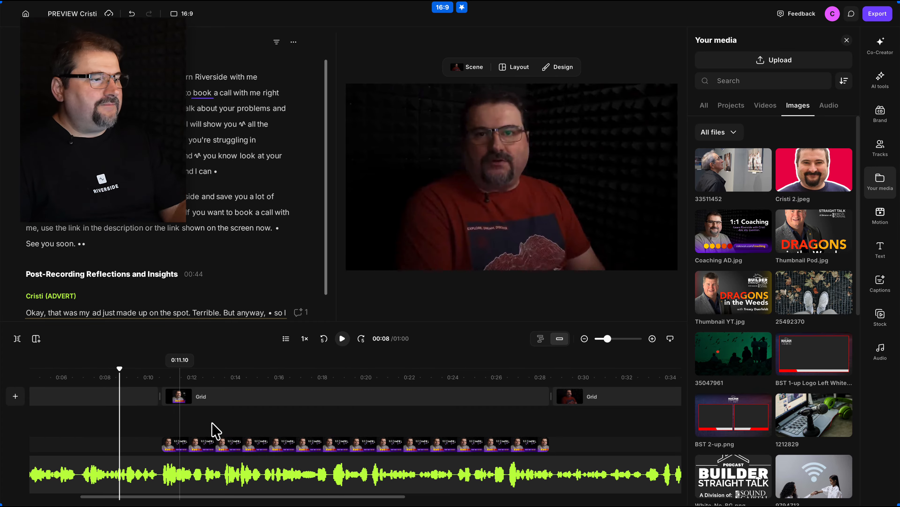
left_click(250, 419)
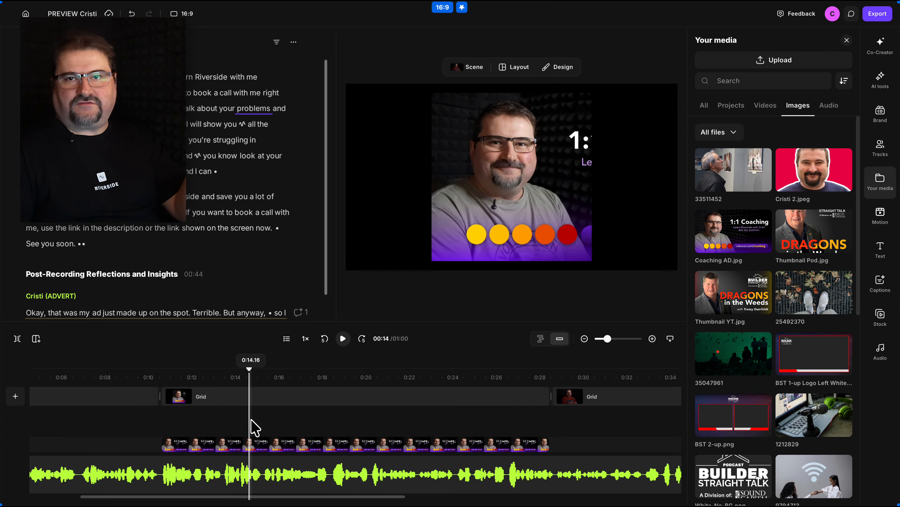
left_click(592, 430)
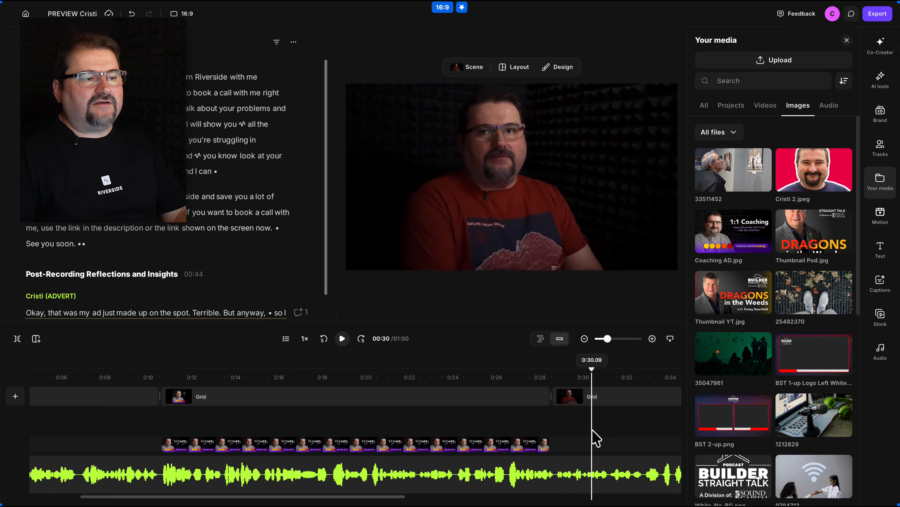
left_click(591, 430)
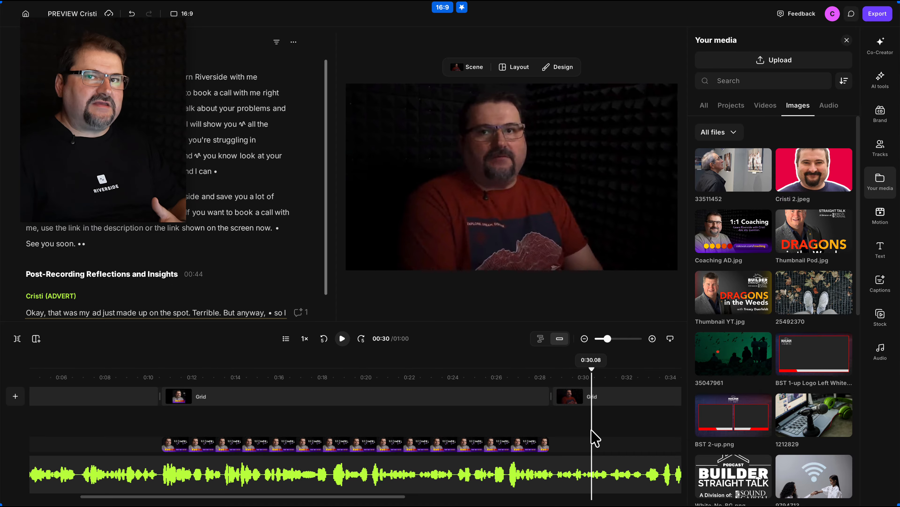
left_click(138, 423)
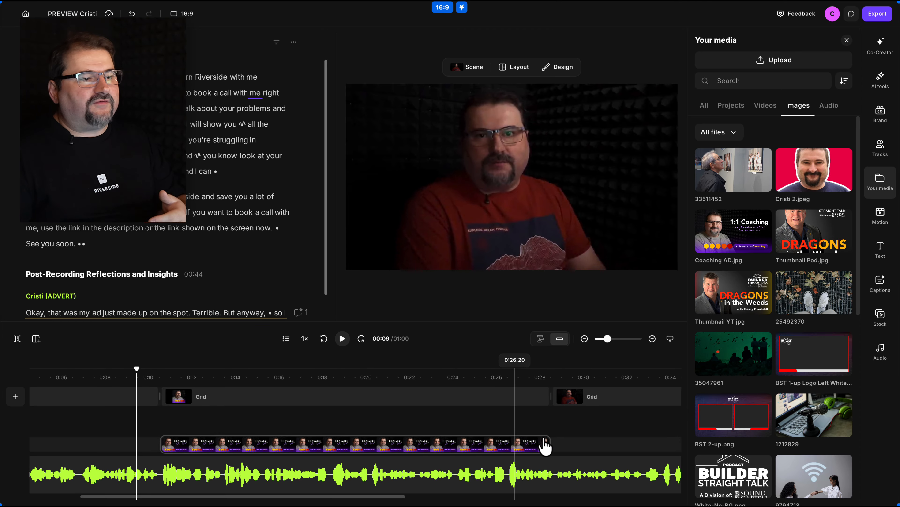
Step: Shrink the speaker video in the scene at 00:31 and place it in the lower-right corner of the canvas
left_click(607, 433)
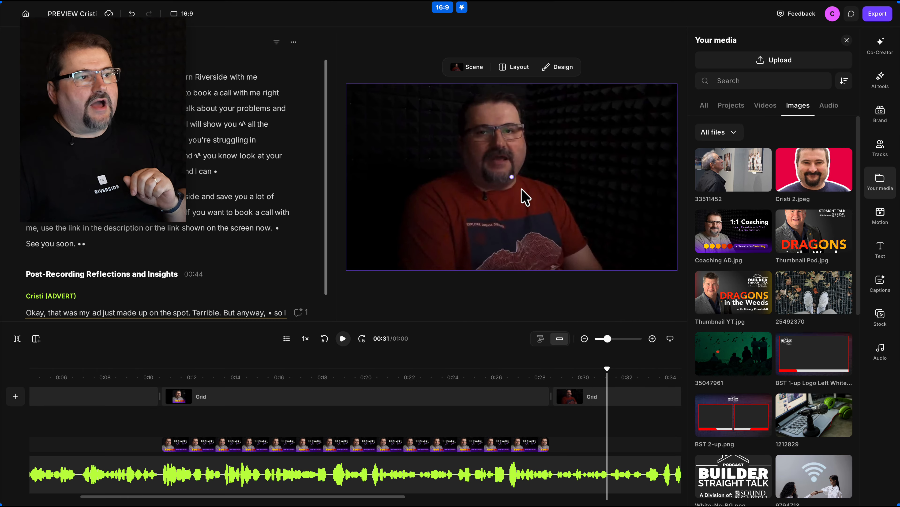
left_click(524, 196)
left_click_drag(678, 85, 586, 135)
left_click_drag(508, 203, 592, 194)
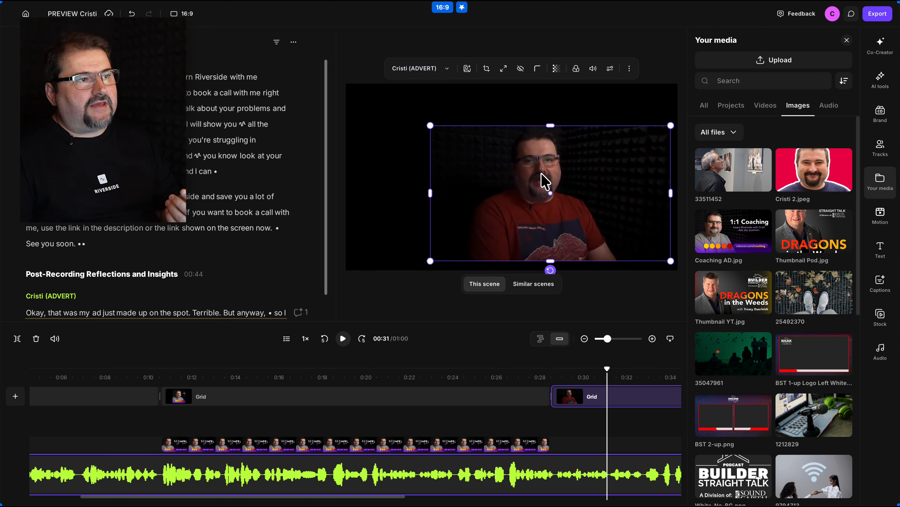
left_click_drag(431, 125, 575, 207)
left_click_drag(609, 235, 602, 231)
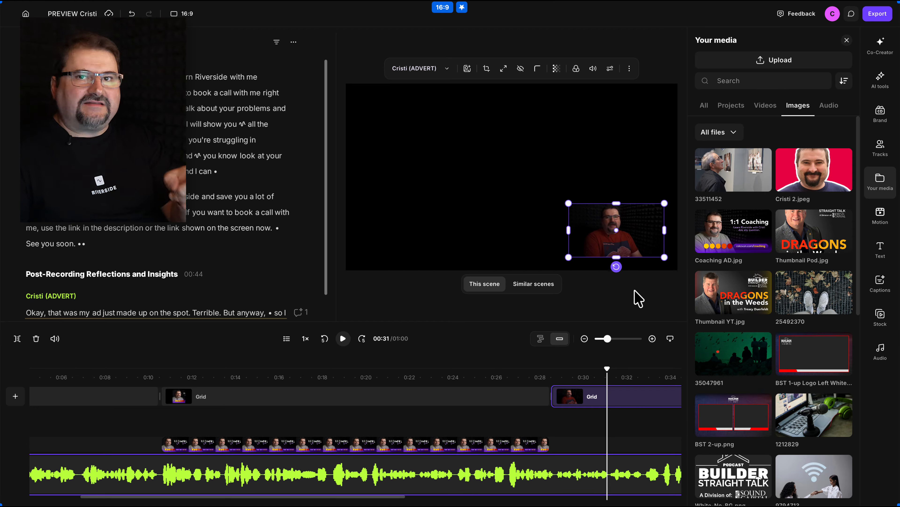
Step: Review the different canvas arrangements of the three scenes at 00:09, 00:16 and 00:31
left_click(129, 420)
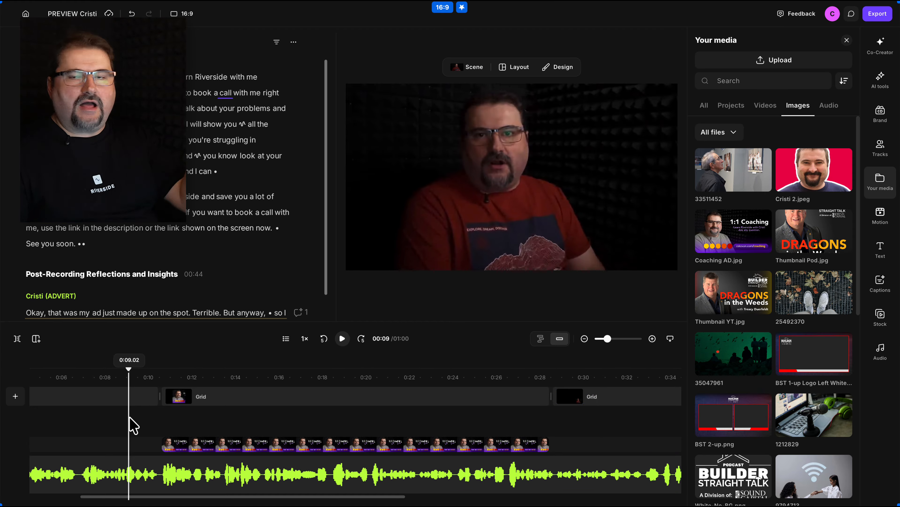
left_click_drag(137, 422, 282, 426)
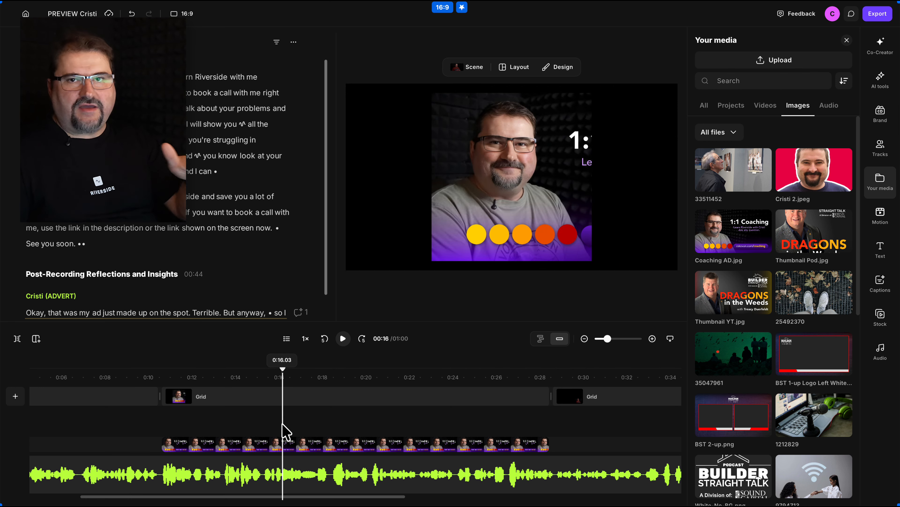
left_click(615, 430)
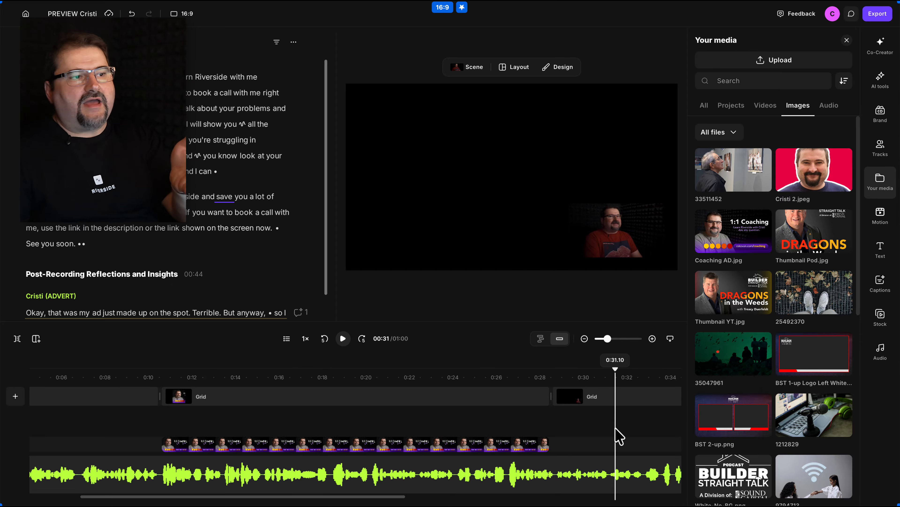
Step: Move the small speaker video at 00:31 away from the corner and expand it to fill the whole canvas
left_click_drag(587, 249, 449, 215)
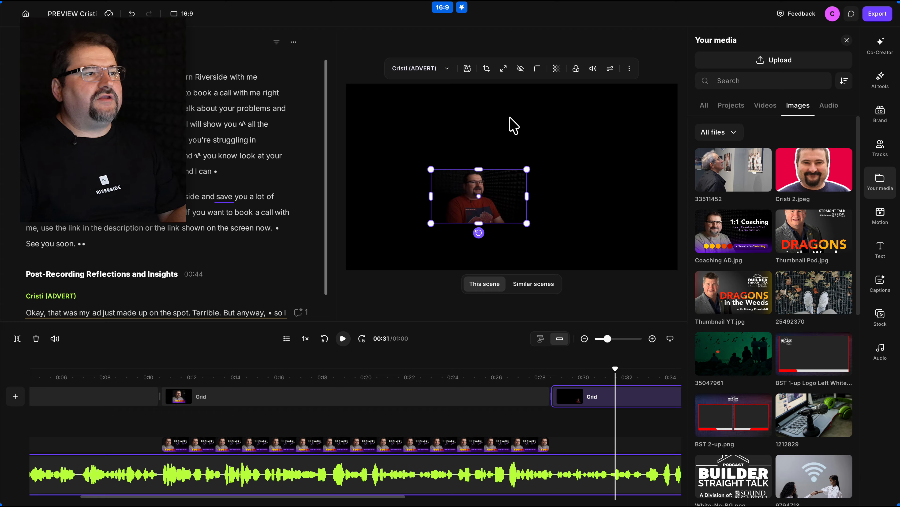
left_click(504, 69)
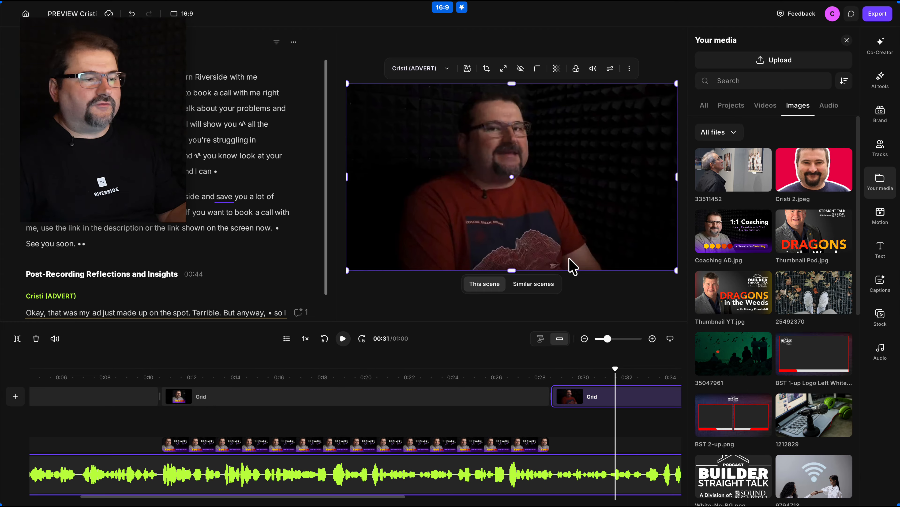
Step: Move the cropped coaching image at 00:22 to the right side of the canvas
left_click(424, 428)
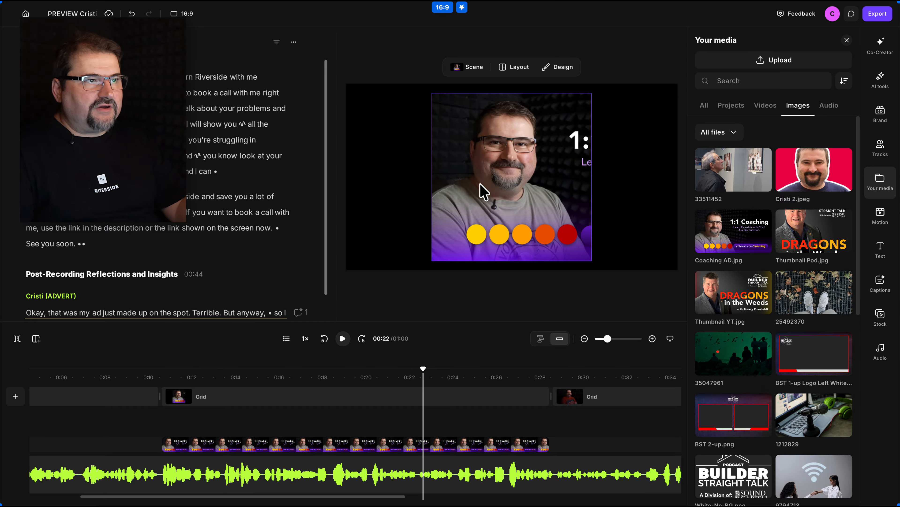
left_click_drag(484, 191, 563, 210)
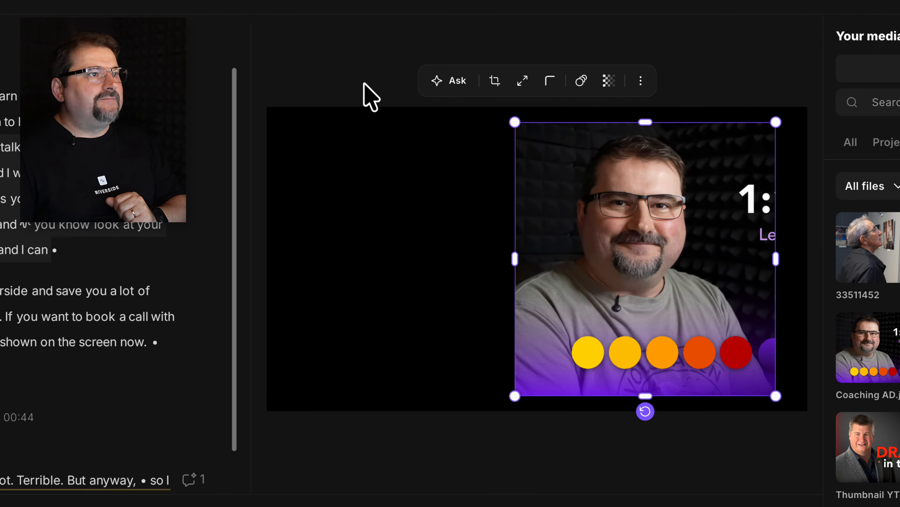
Step: Bring the speaker video back behind the coaching image by applying the full-frame Solo speaker layout to this scene
left_click(402, 64)
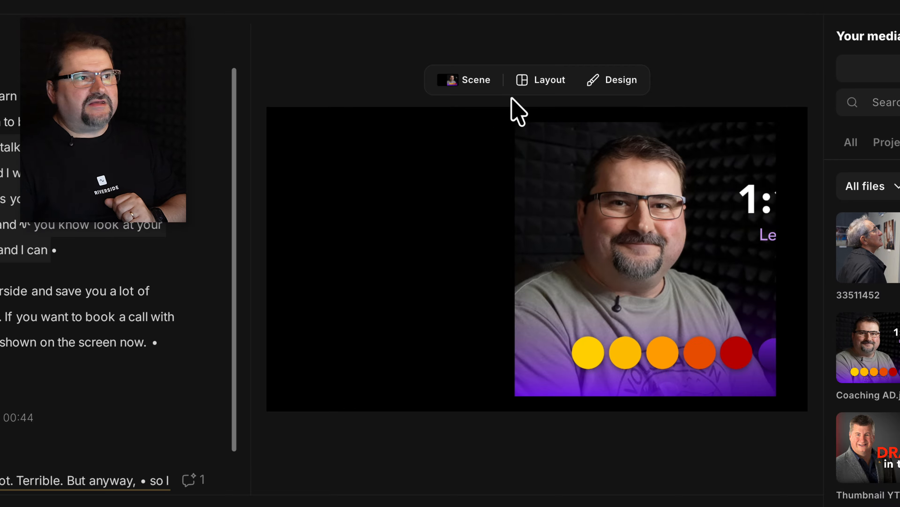
left_click(548, 85)
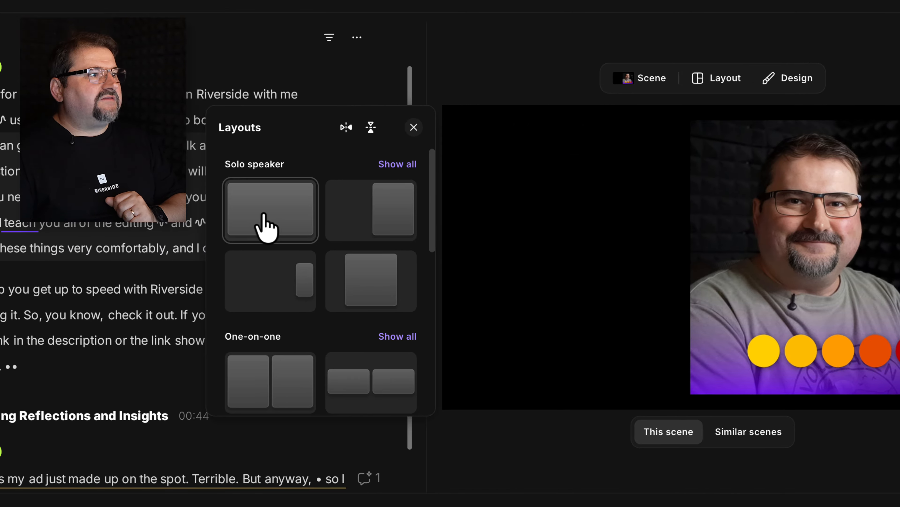
left_click(265, 227)
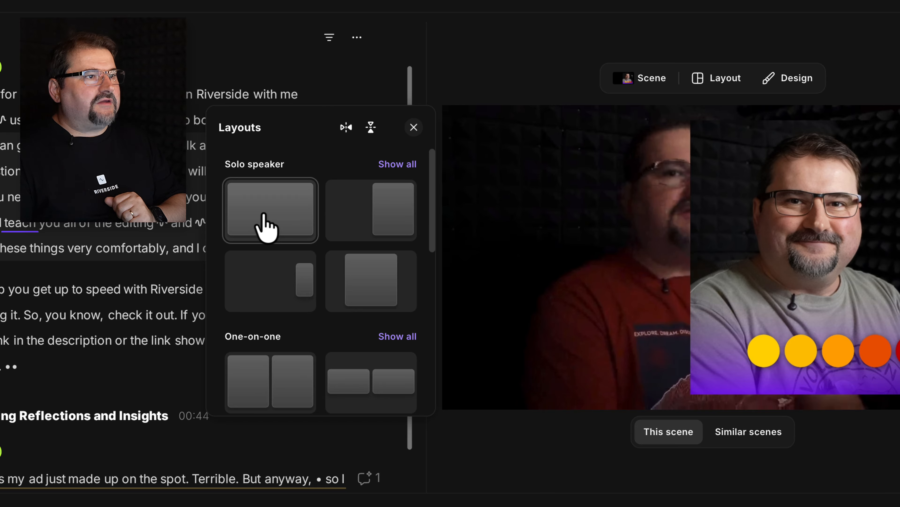
left_click(567, 271)
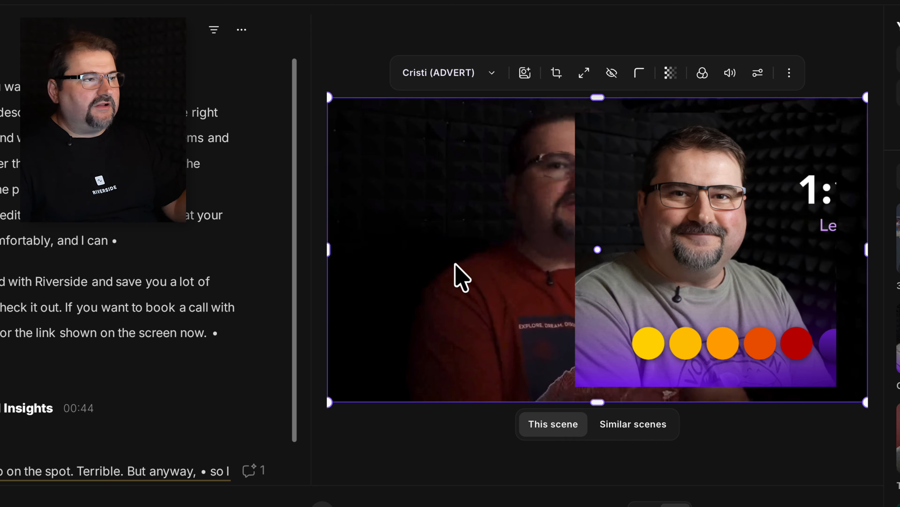
left_click(424, 40)
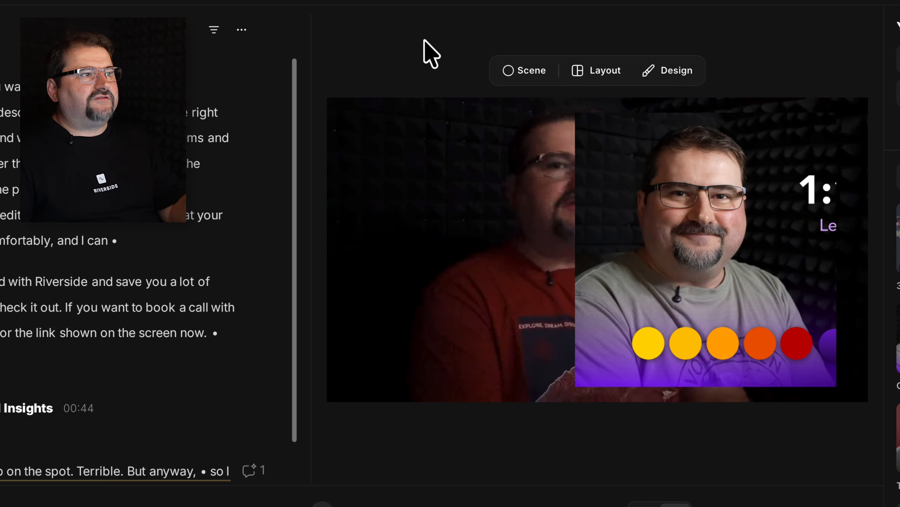
left_click(597, 71)
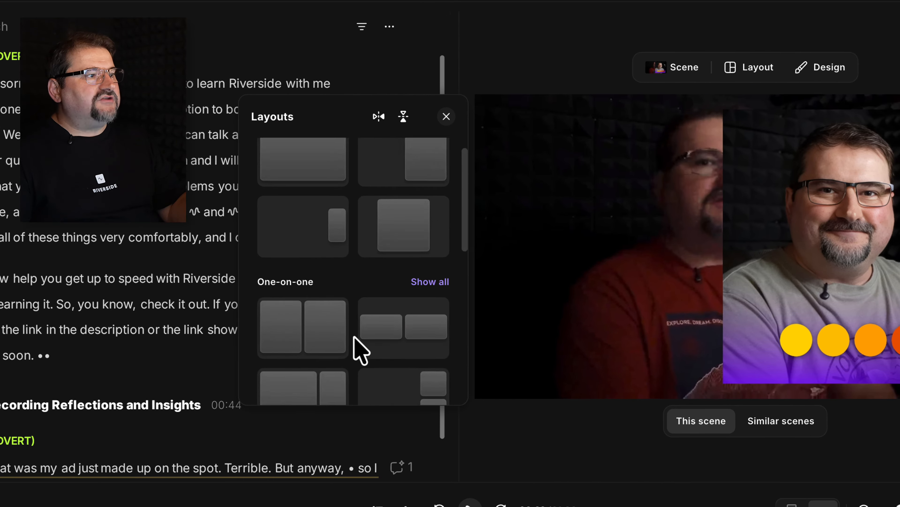
scroll(353, 337, "down", 2)
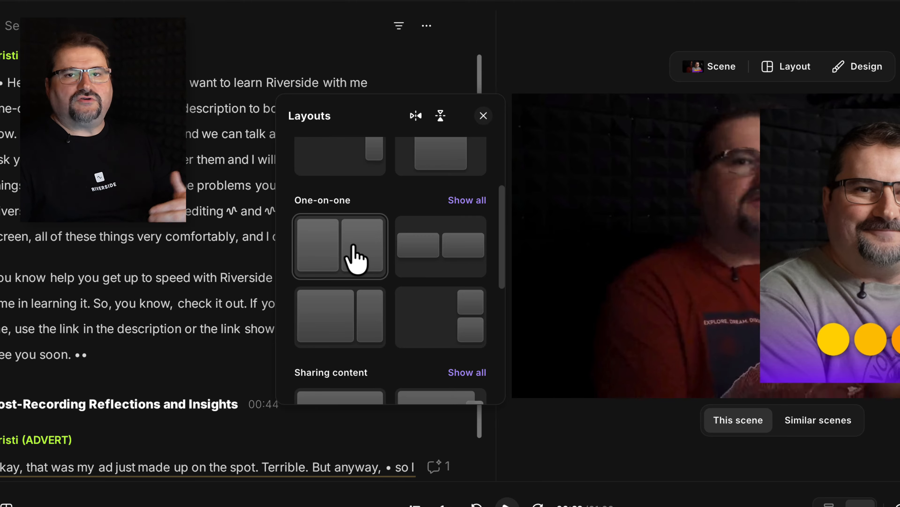
Step: Narrow the speaker video from its right edge so it occupies only the area left of the coaching image
left_click(610, 201)
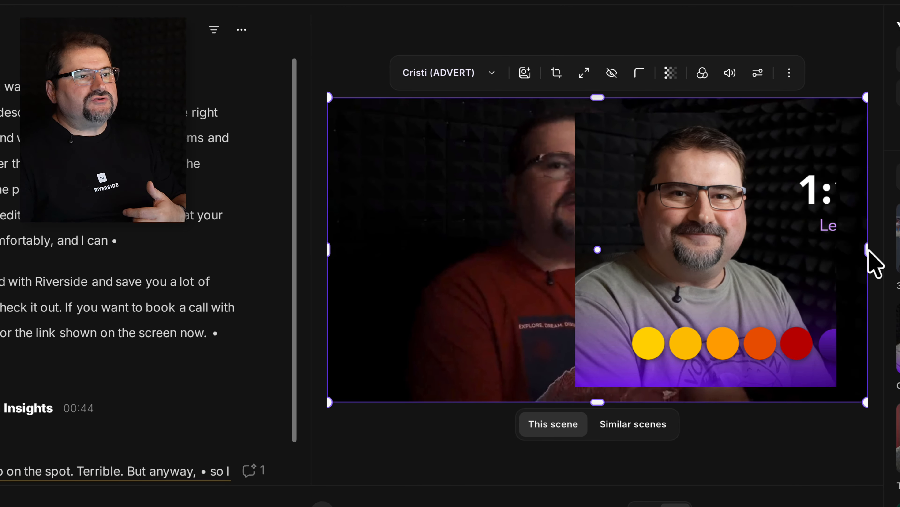
left_click(873, 262)
left_click(596, 246)
left_click_drag(867, 250, 571, 242)
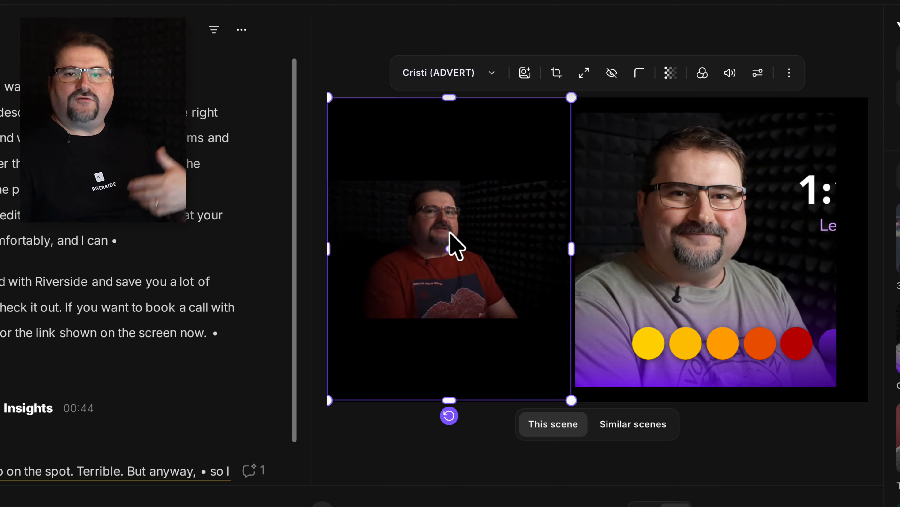
Step: Crop the speaker video by enlarging it slightly and repositioning the speaker so the footage fills its tall frame beside the coaching image
left_click(584, 73)
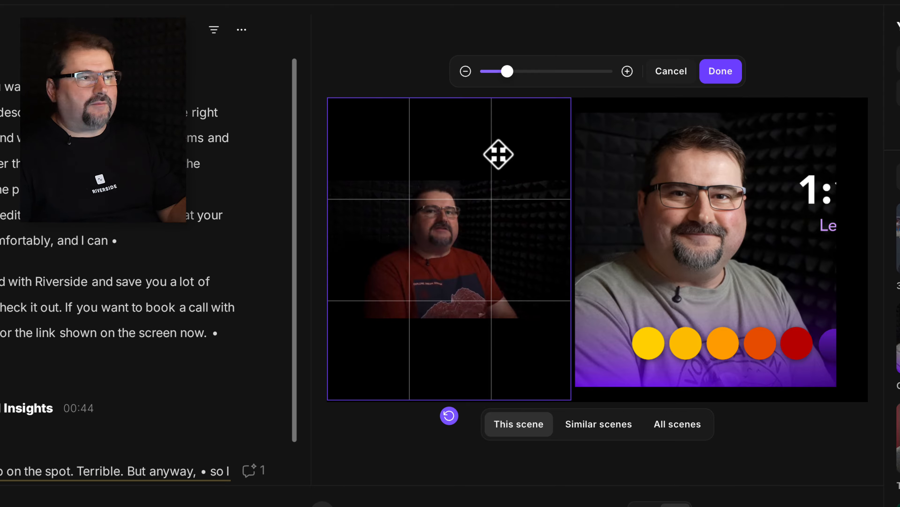
left_click(713, 75)
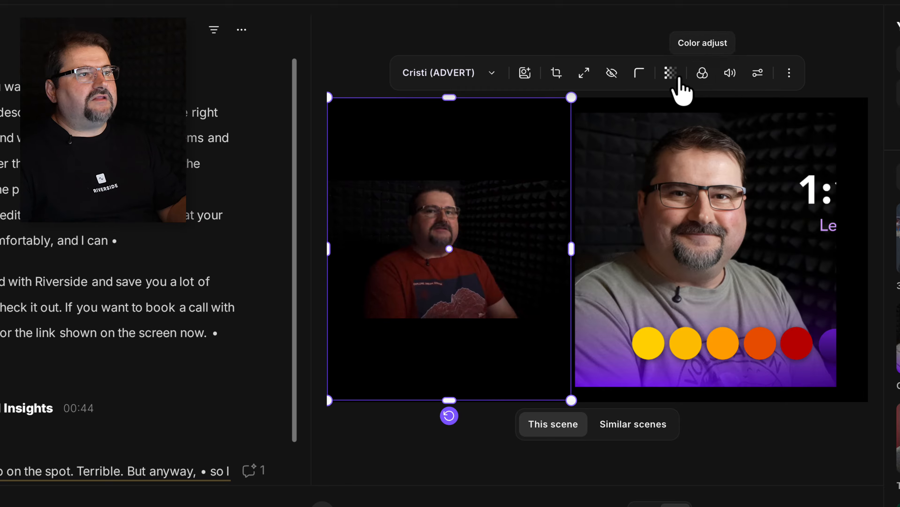
left_click(556, 74)
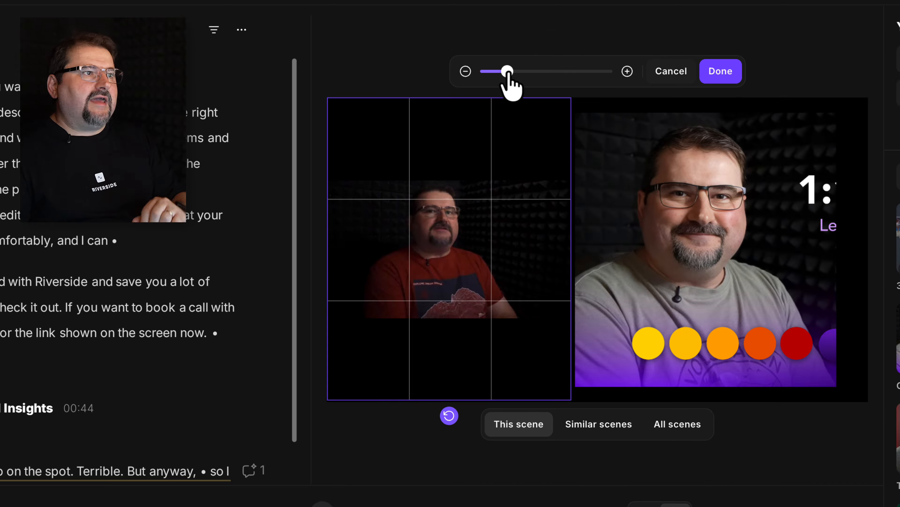
mouse_move(508, 71)
left_mouse_down()
mouse_move(521, 72)
mouse_move(501, 71)
mouse_move(512, 71)
left_mouse_up()
left_click_drag(477, 179, 510, 204)
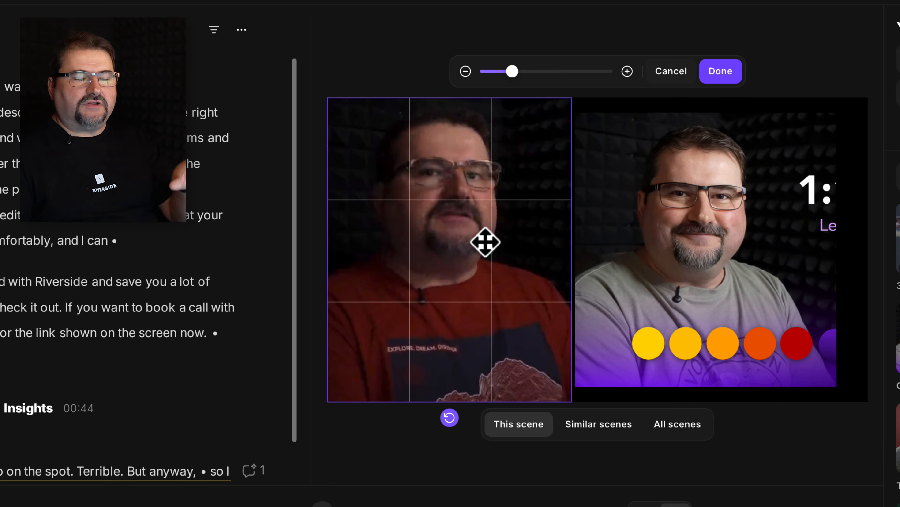
left_click(723, 75)
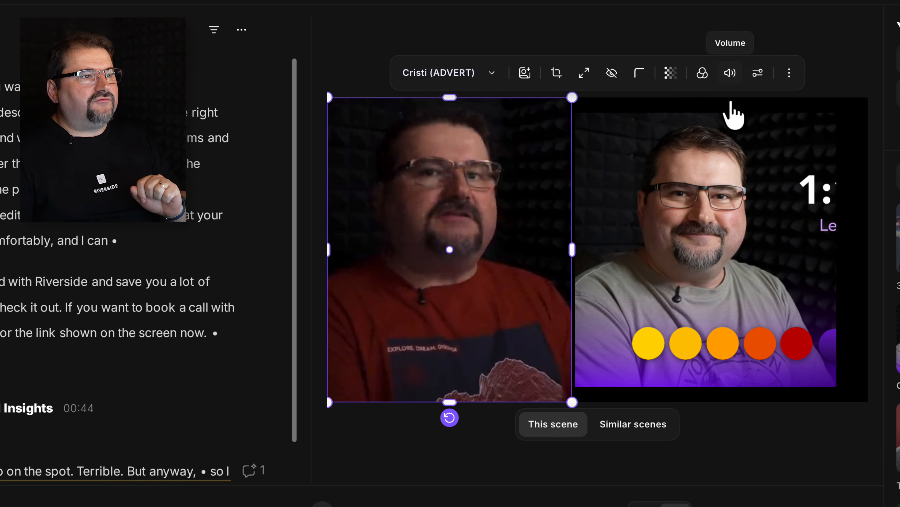
Step: Reposition the coaching image within its crop to show the "1:1 Coaching" title and the cotovan.com/coaching link
left_click(730, 256)
left_click_drag(720, 282, 556, 262)
double_click(732, 283)
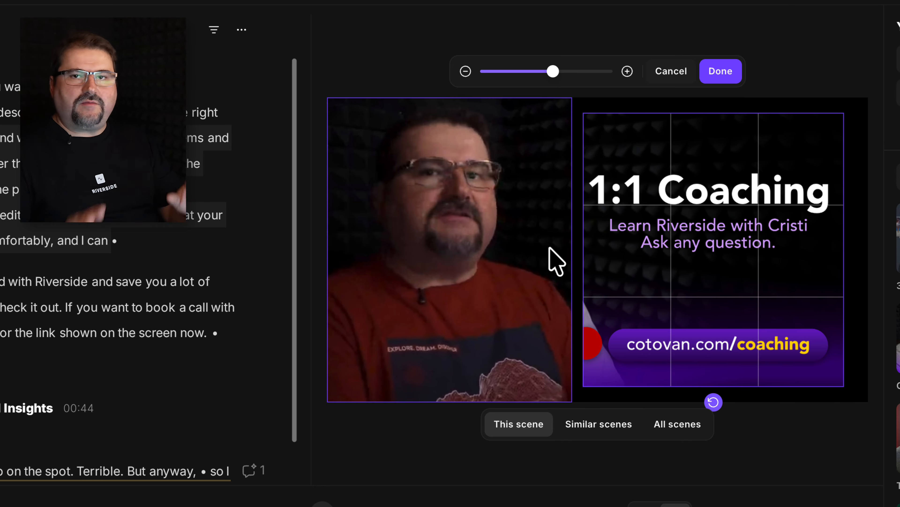
left_click(731, 72)
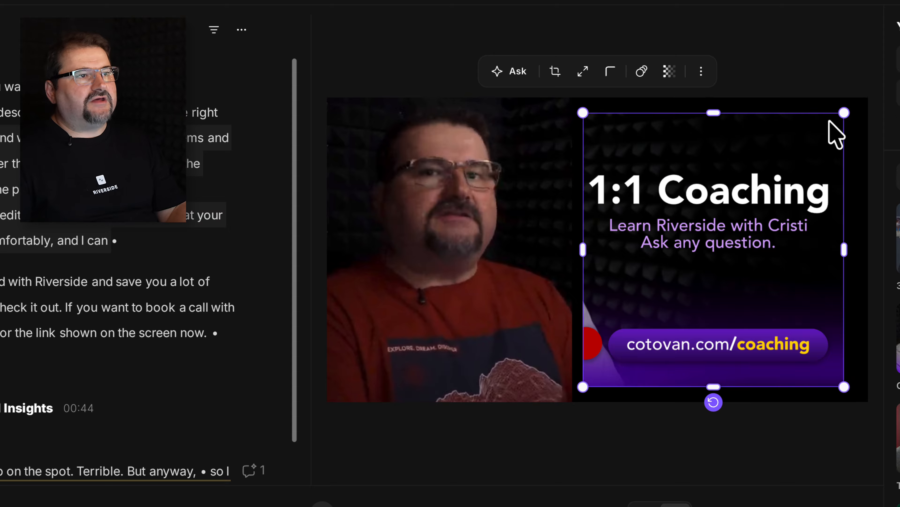
left_click(788, 49)
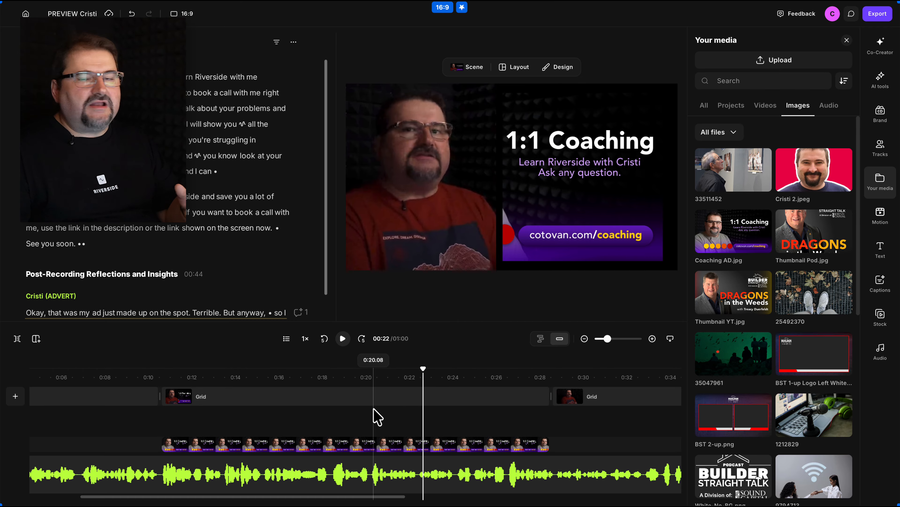
Step: Shorten the coaching scene by moving its end boundary on the timeline back to about 0:25
mouse_move(550, 396)
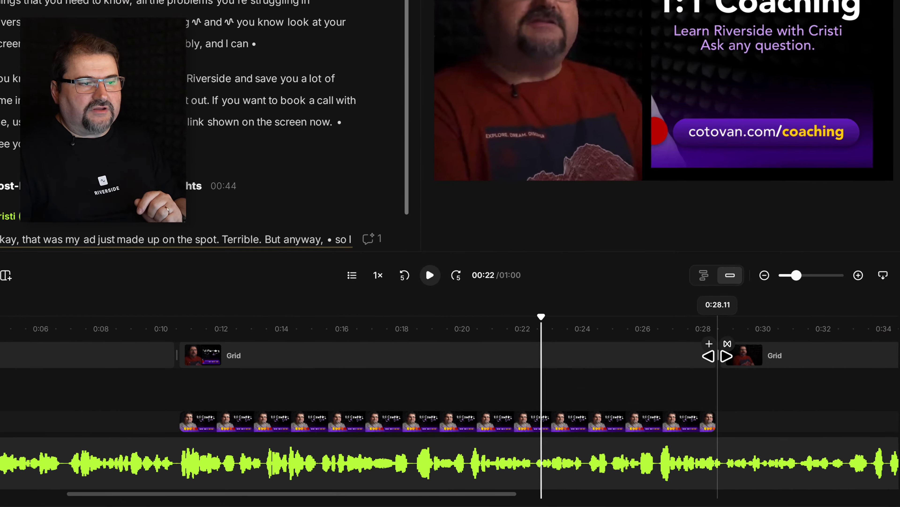
left_click_drag(624, 378, 590, 377)
left_click_drag(678, 353, 611, 354)
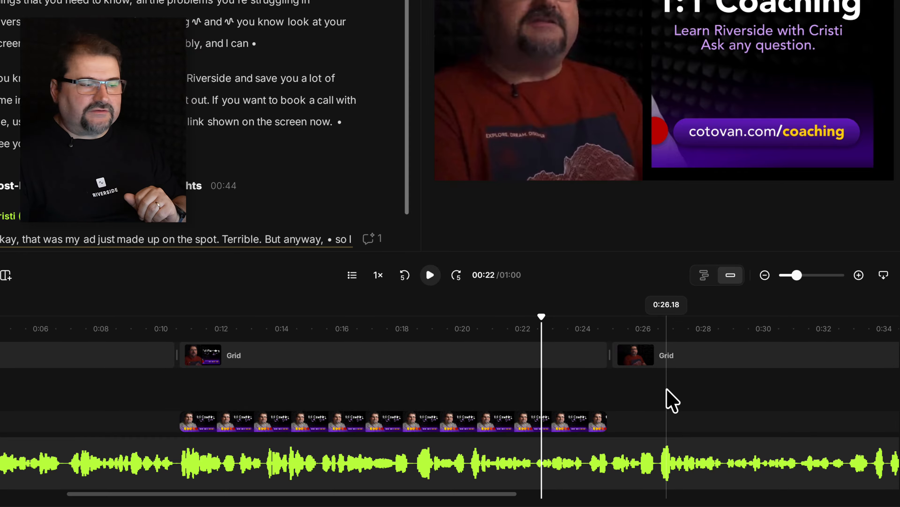
Step: Extend the coaching scene's end to about 0:31 and lengthen the coaching image clip to the same point
left_click_drag(618, 358, 787, 359)
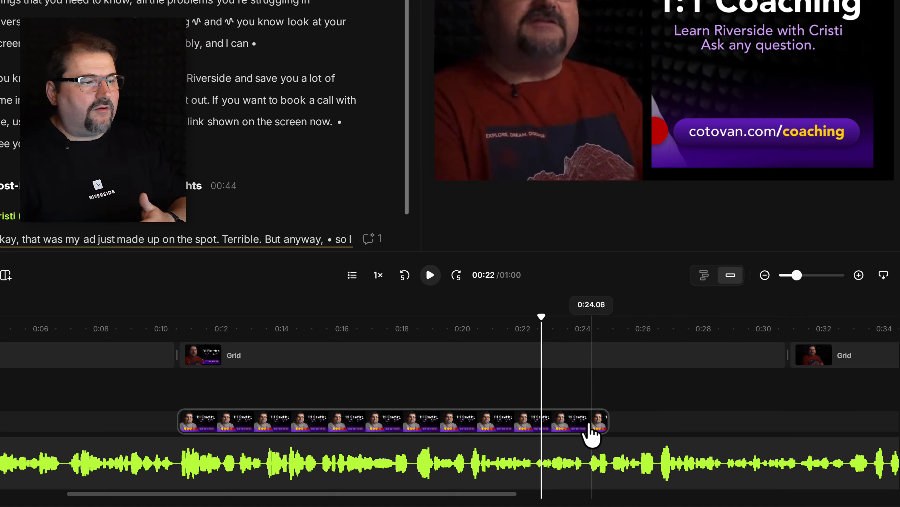
left_click(586, 424)
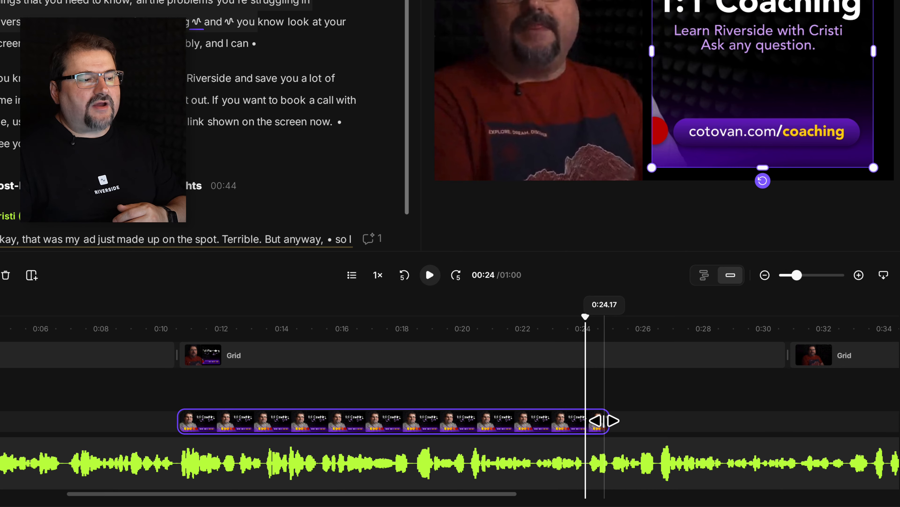
left_click_drag(605, 420, 781, 417)
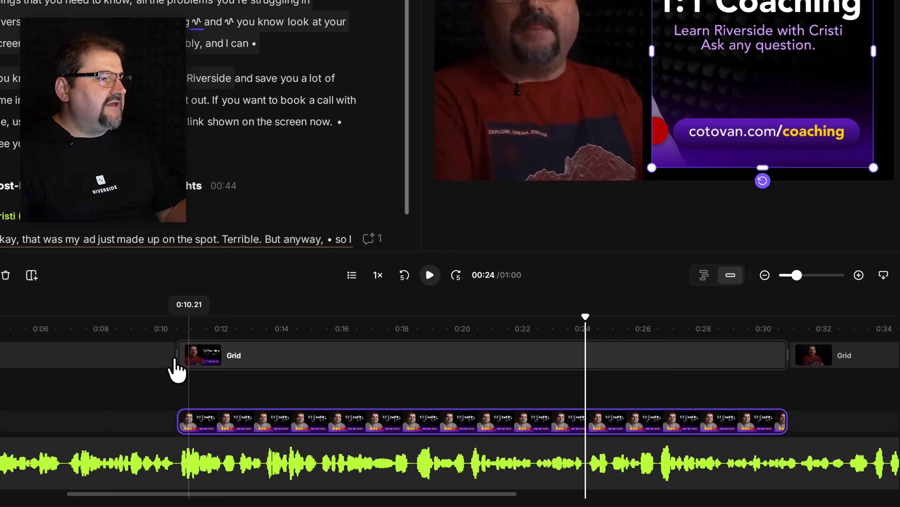
Step: Move the coaching scene's start boundary to about 0:14 and check the frames just before it, around 0:13
mouse_move(176, 355)
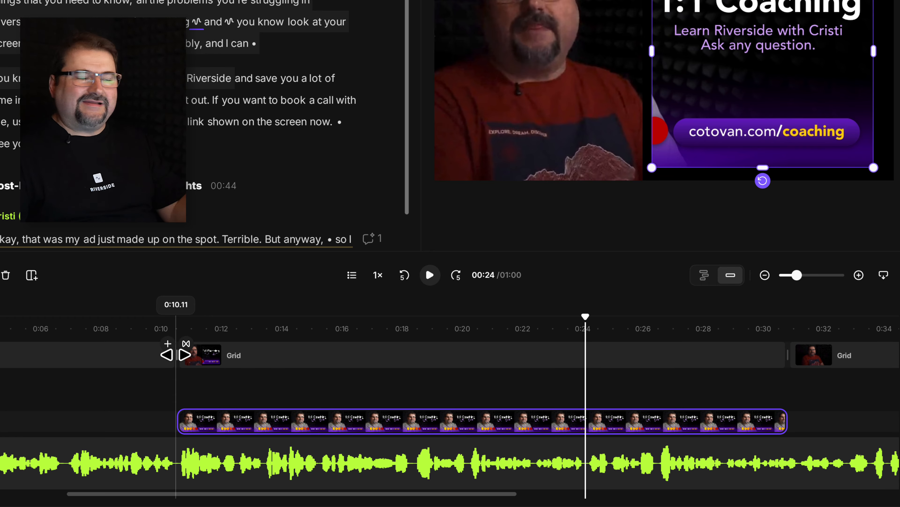
left_click_drag(175, 354, 290, 357)
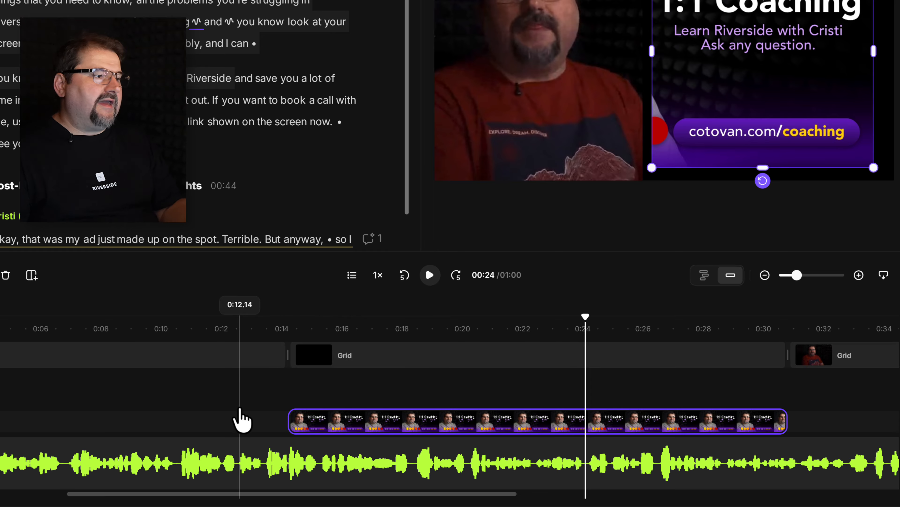
left_click(251, 406)
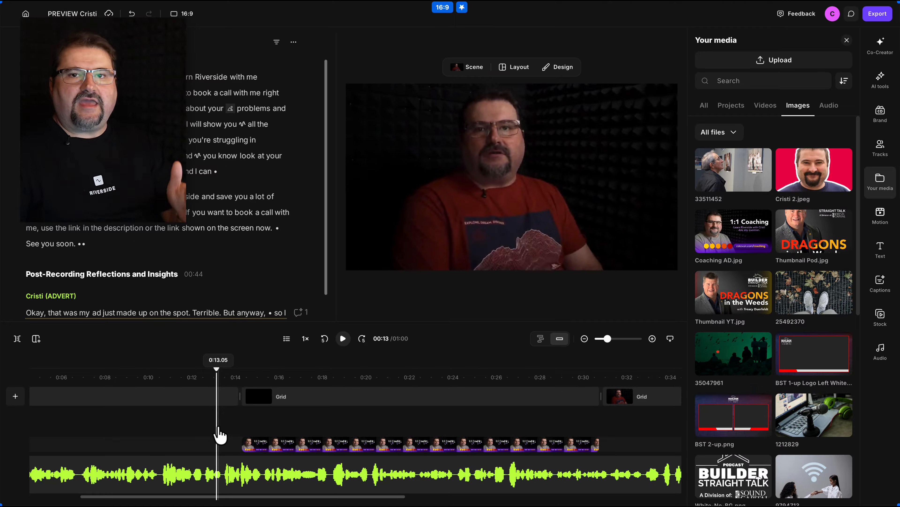
left_click(230, 426)
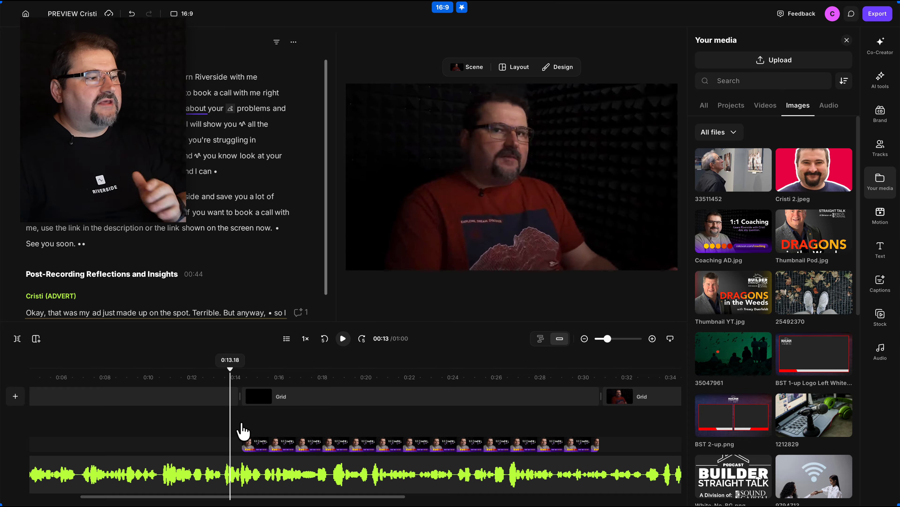
left_click(249, 423)
left_click(224, 424)
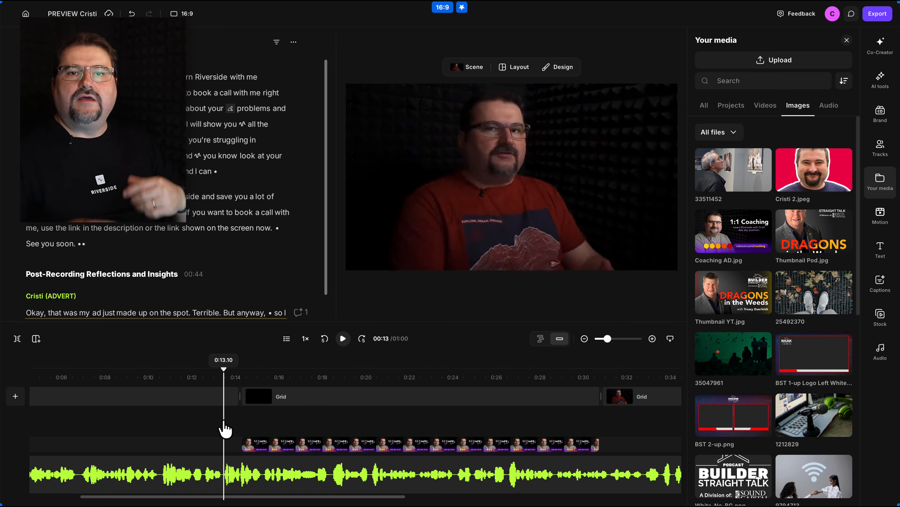